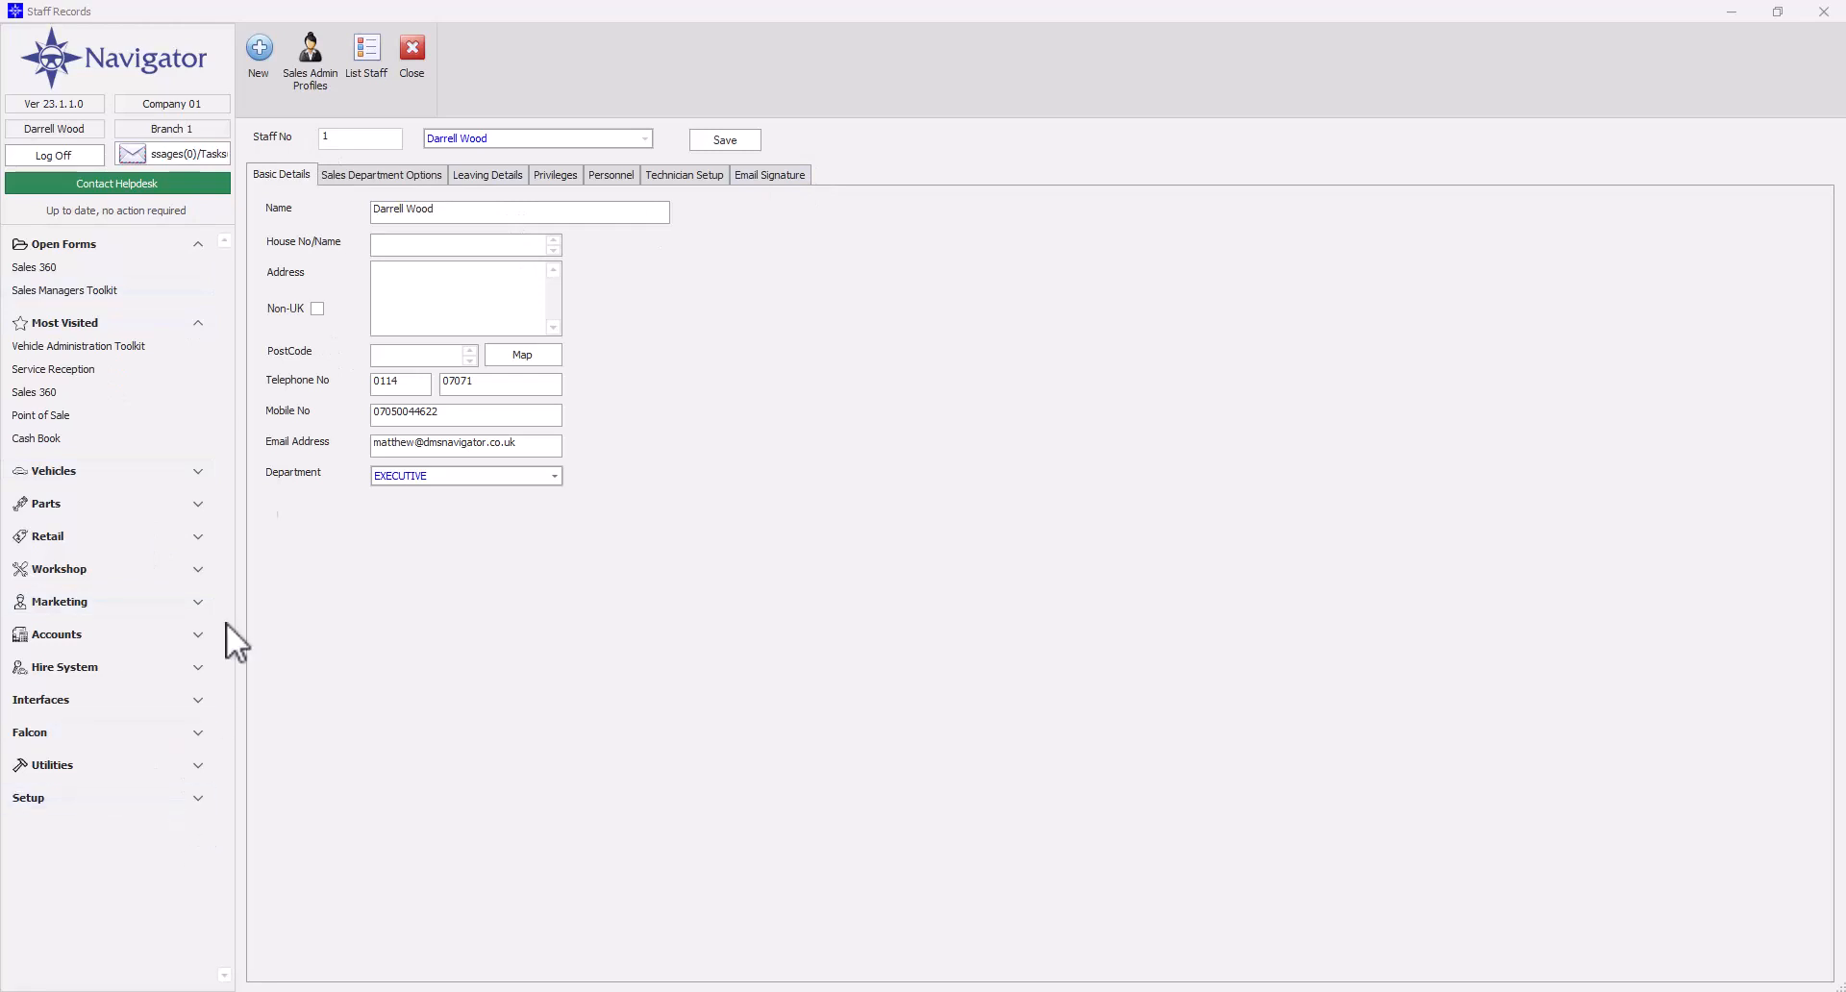
Review the email signature text stored in the current staff record
left_click(753, 175)
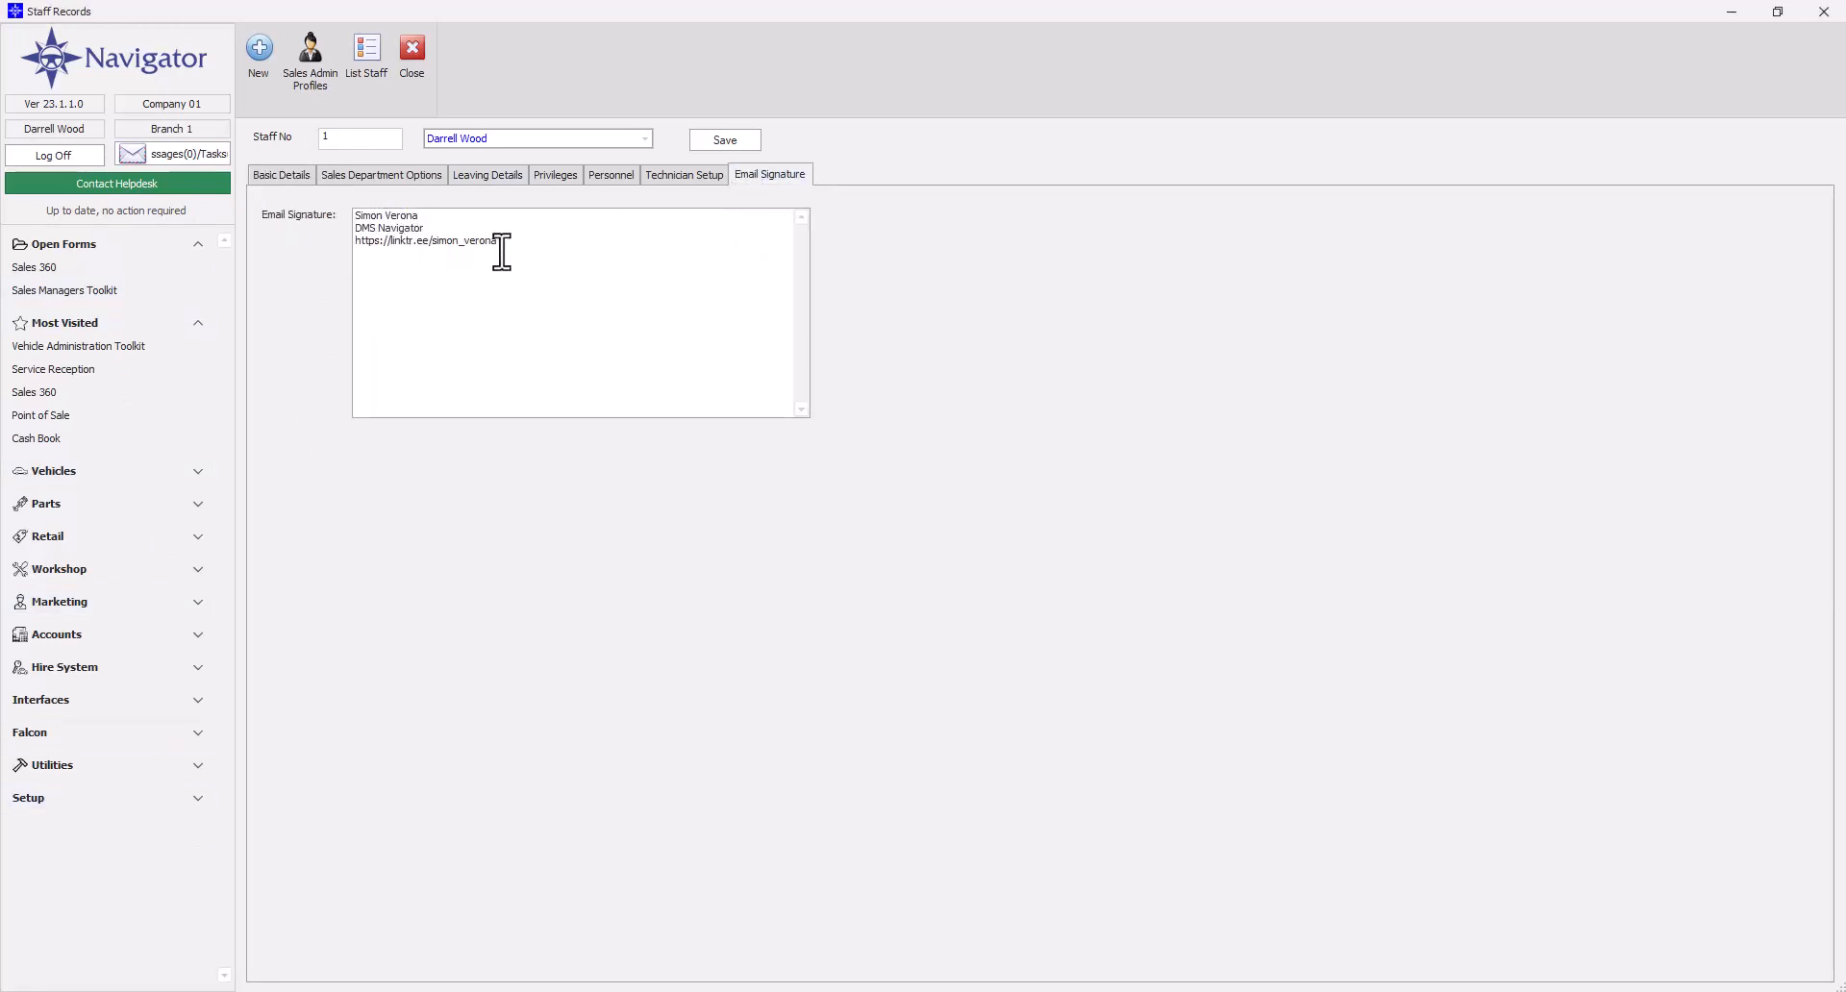
left_click_drag(502, 245, 378, 201)
left_click(388, 263)
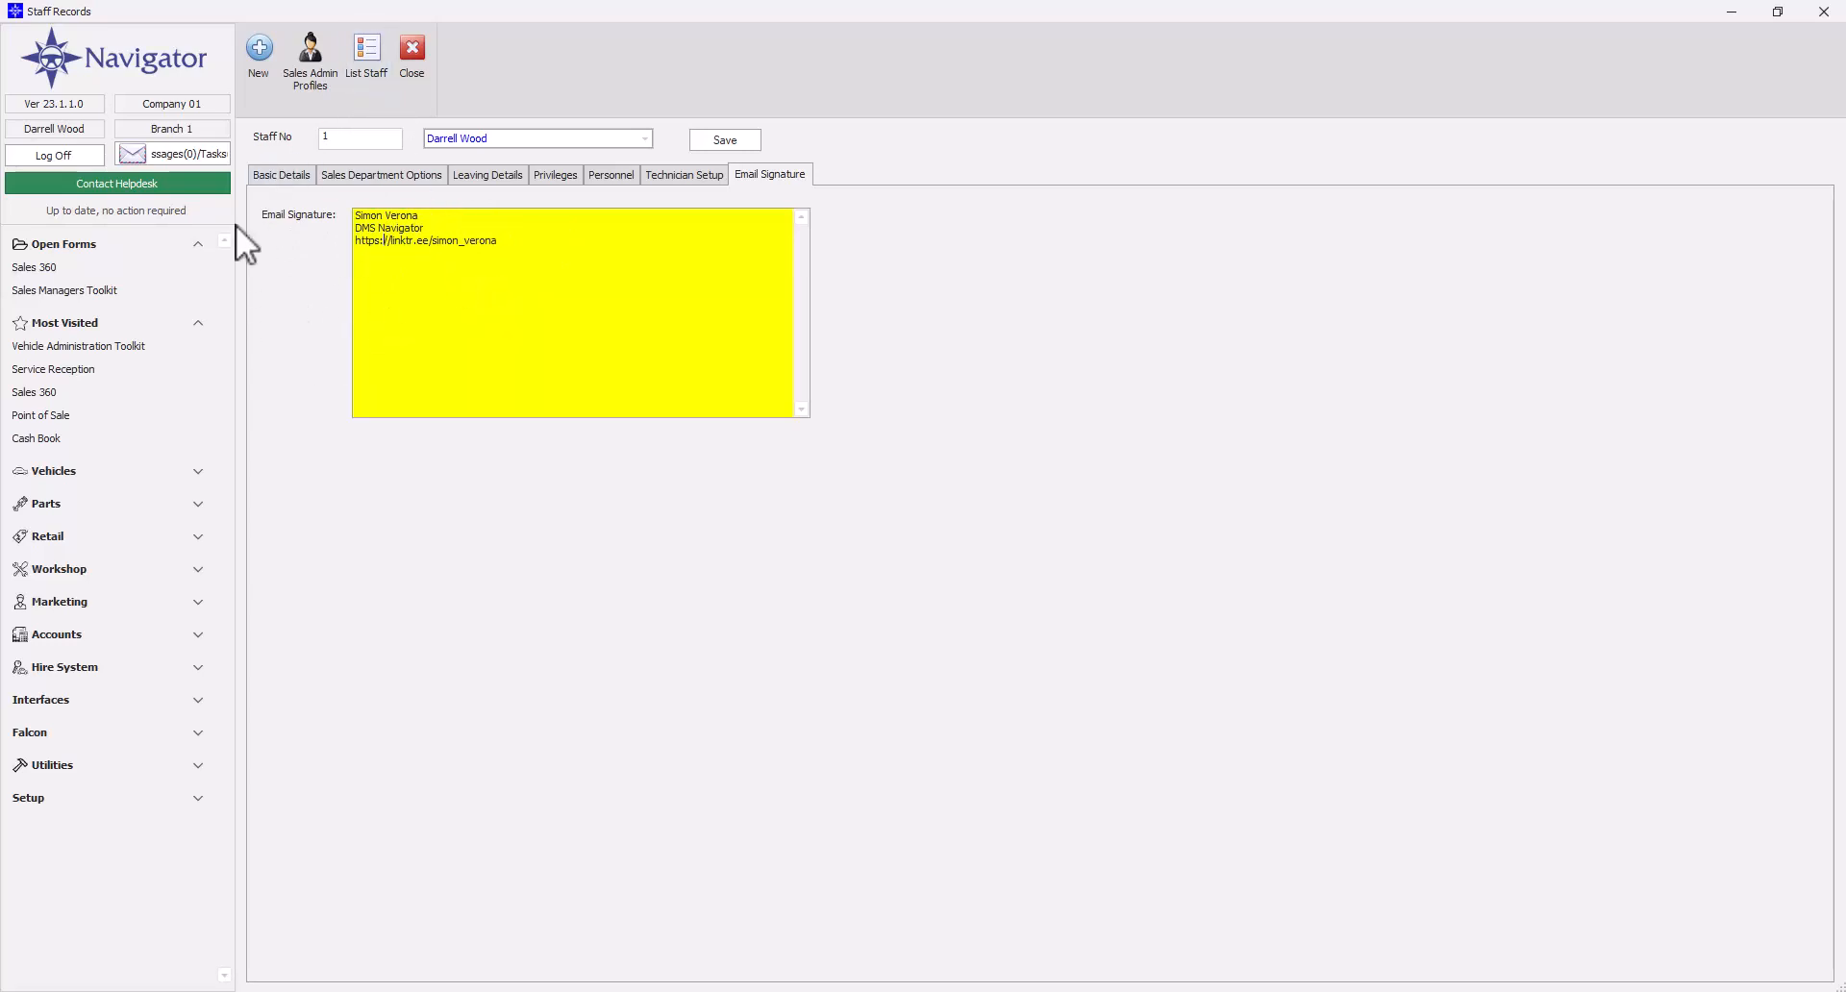
left_click(110, 291)
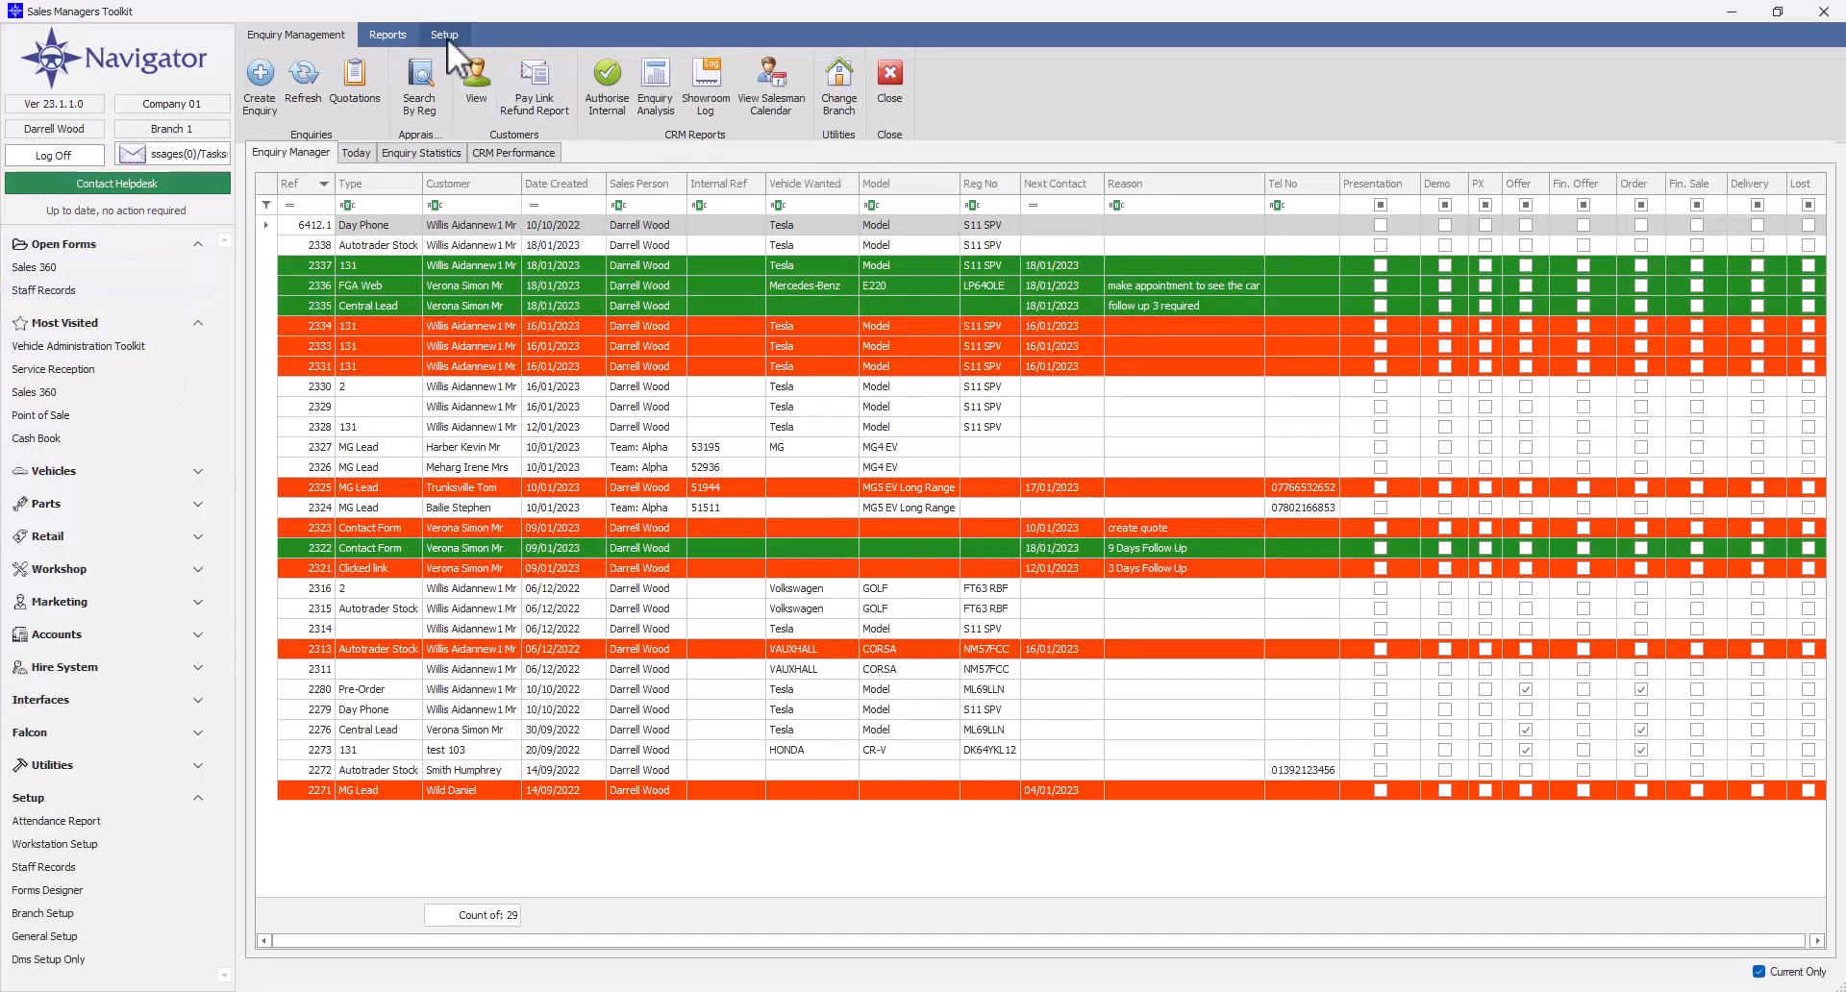
left_click(445, 36)
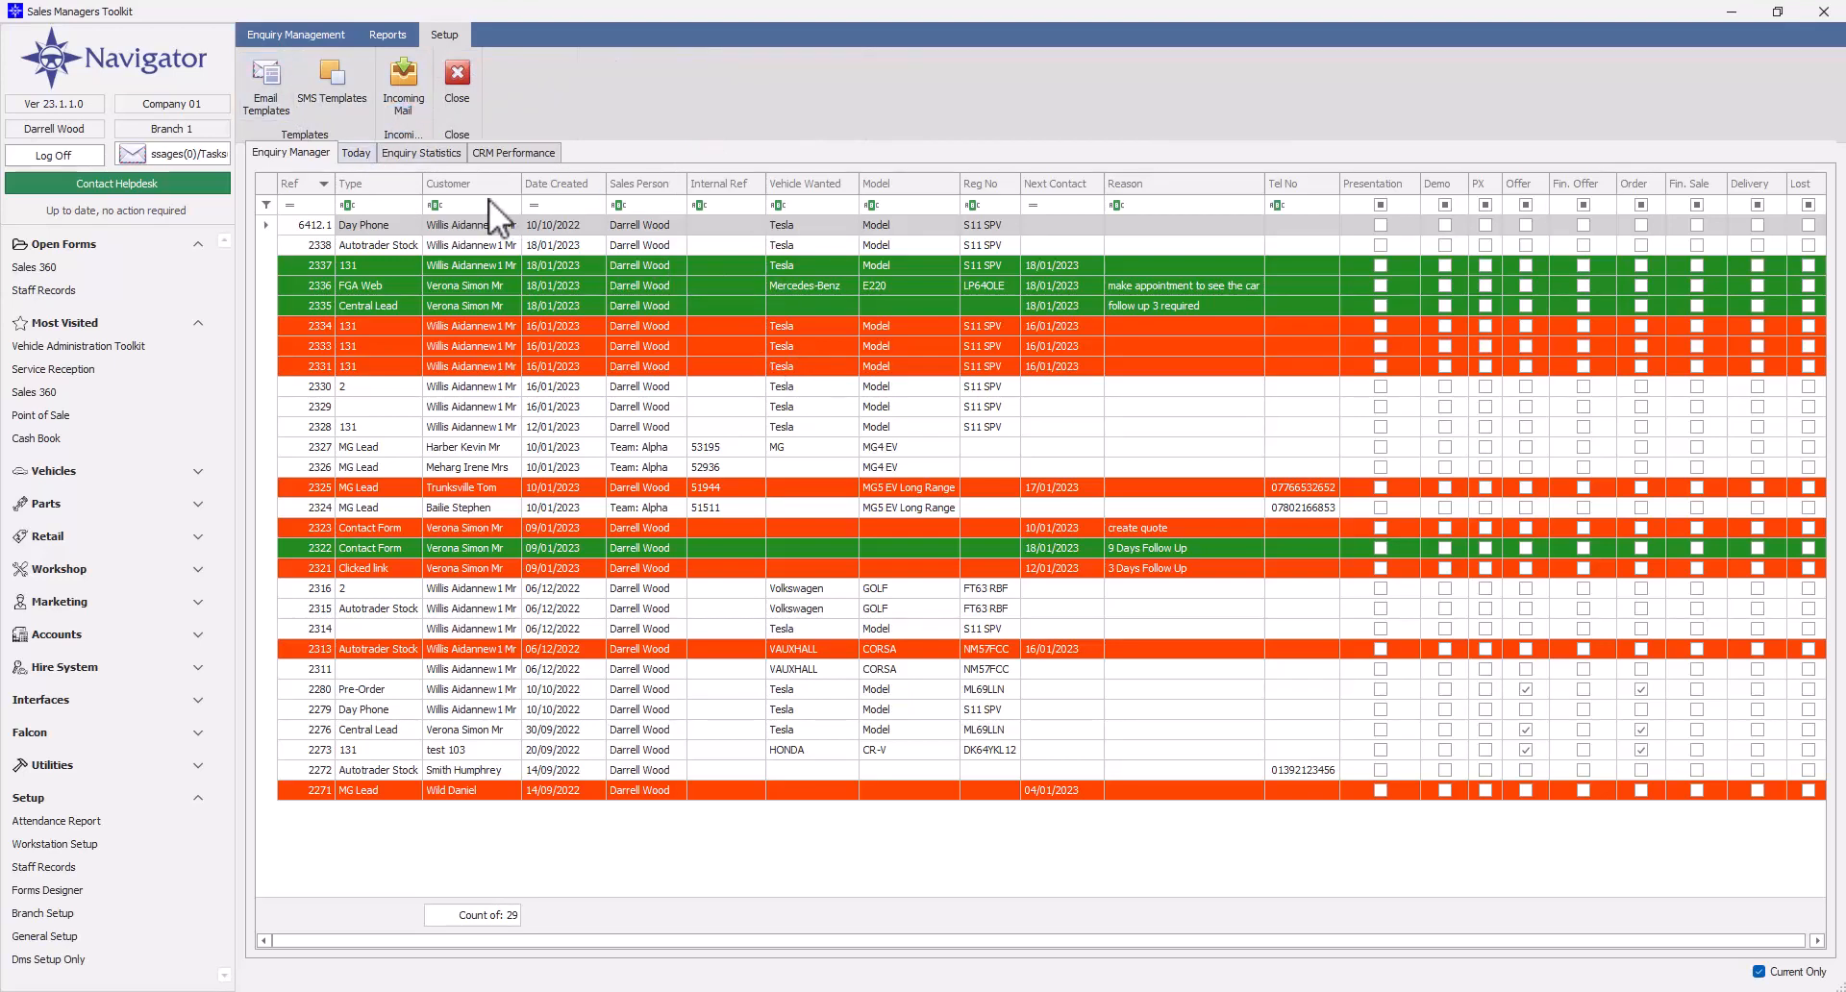
left_click(263, 89)
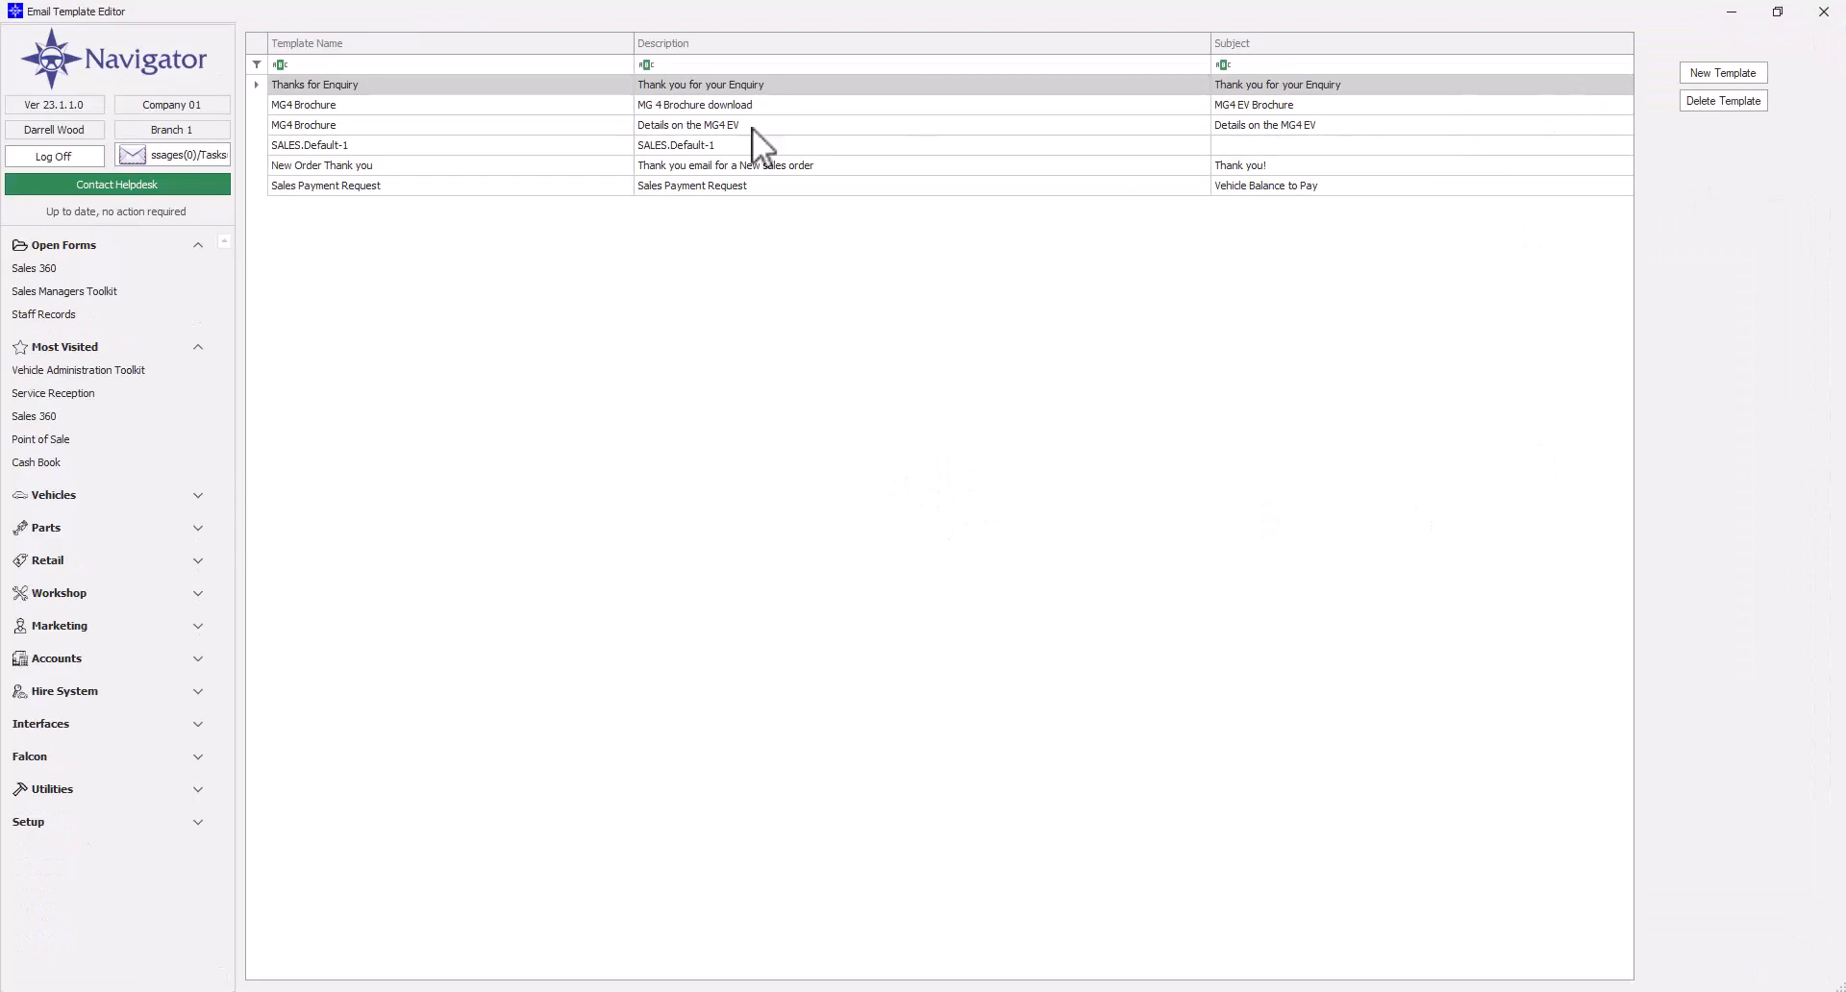
left_click(331, 151)
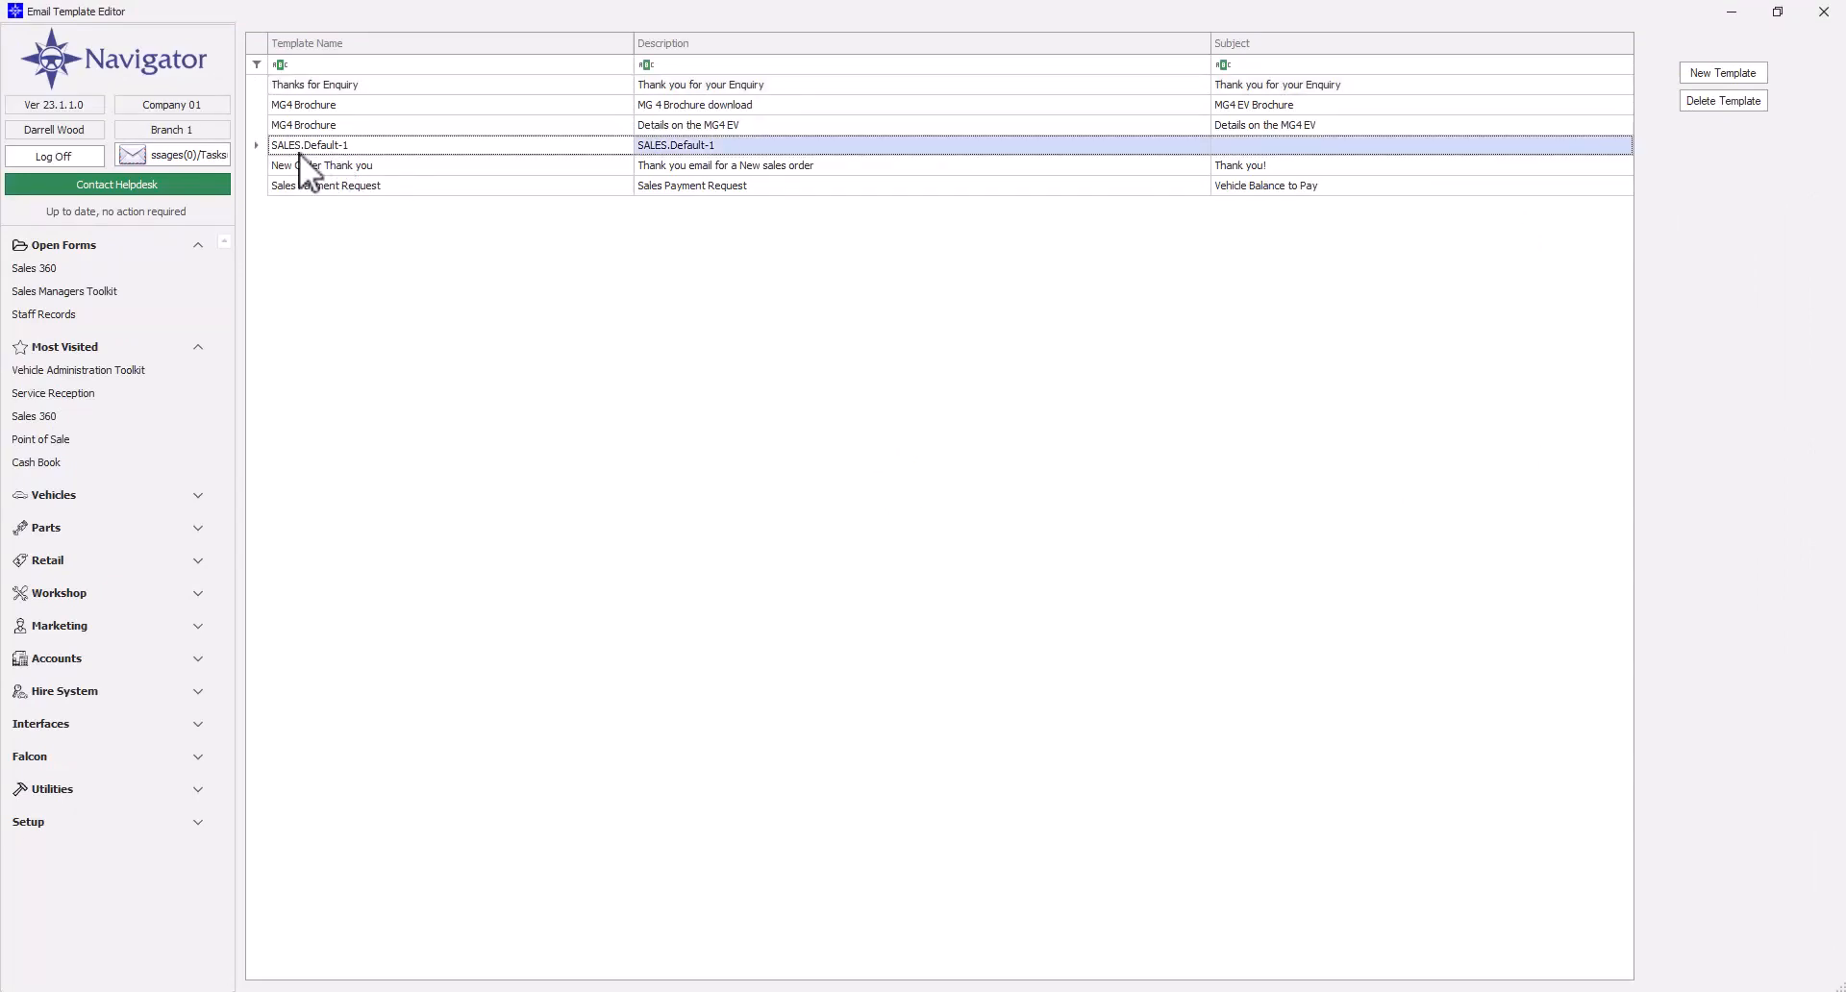
double_click(381, 147)
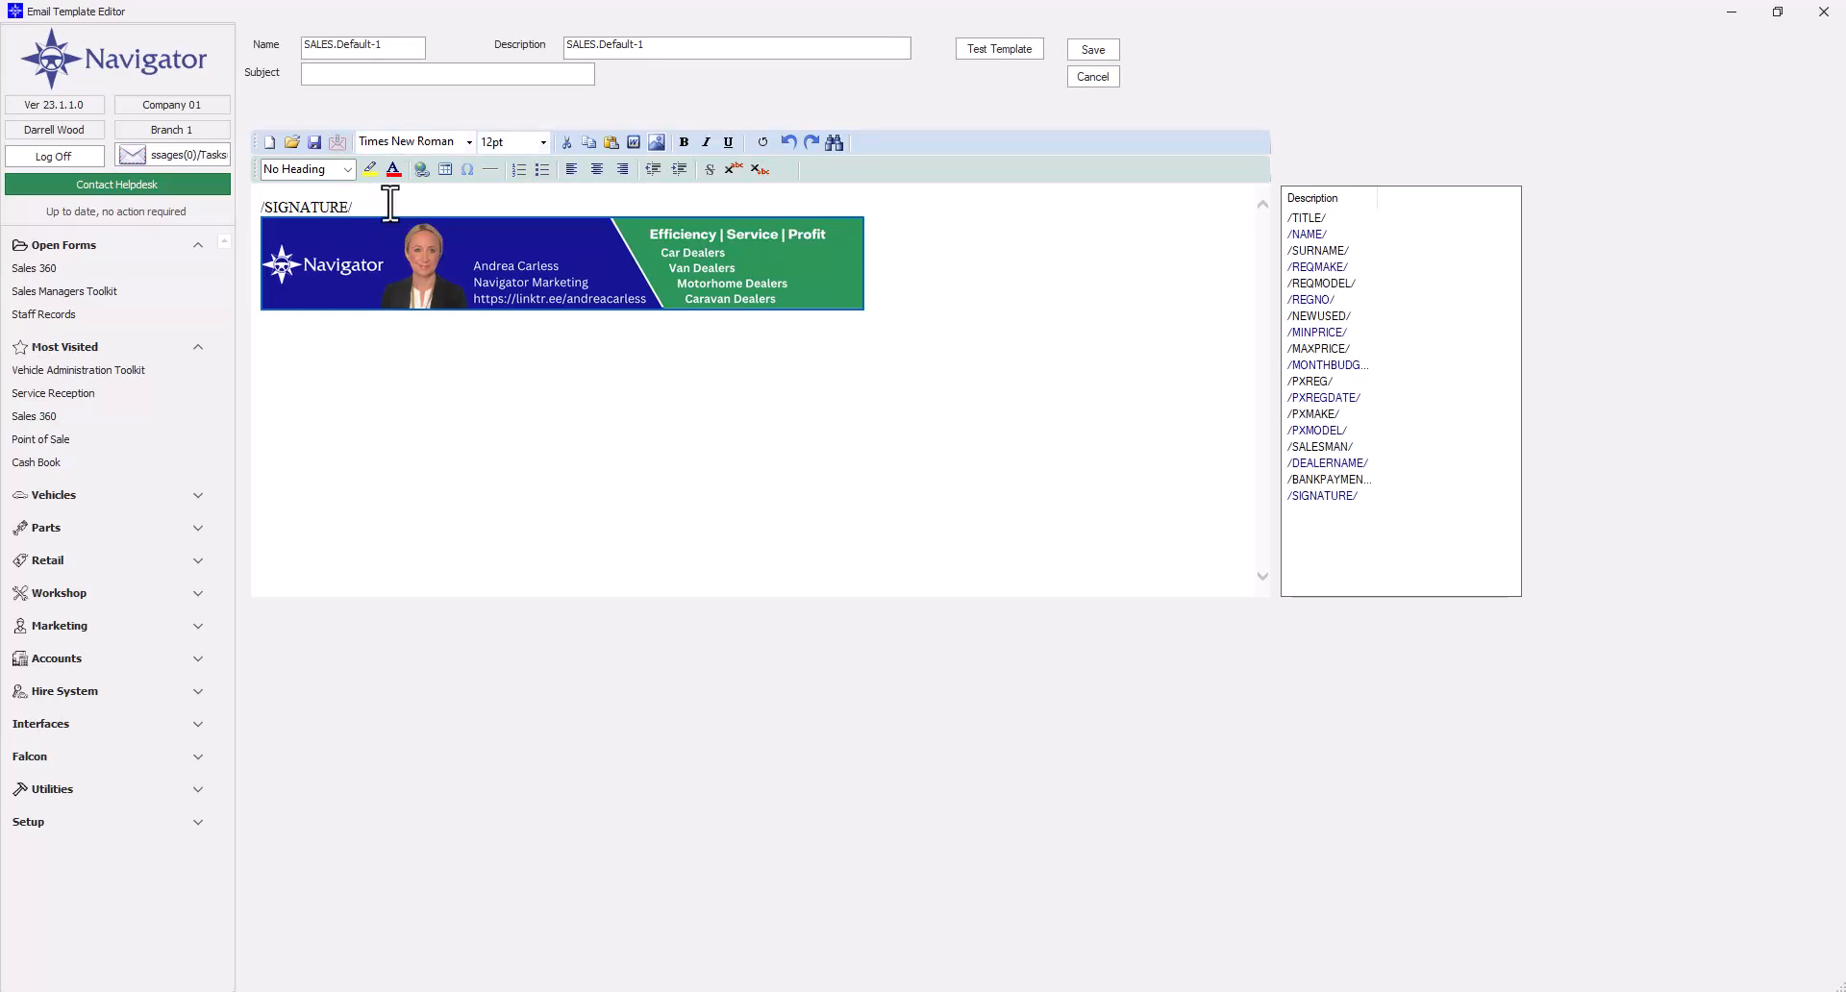
Examine the SALES.Default-1 template's signature placeholder, banner image and subject field
left_click(510, 286)
left_click(623, 380)
left_click(577, 77)
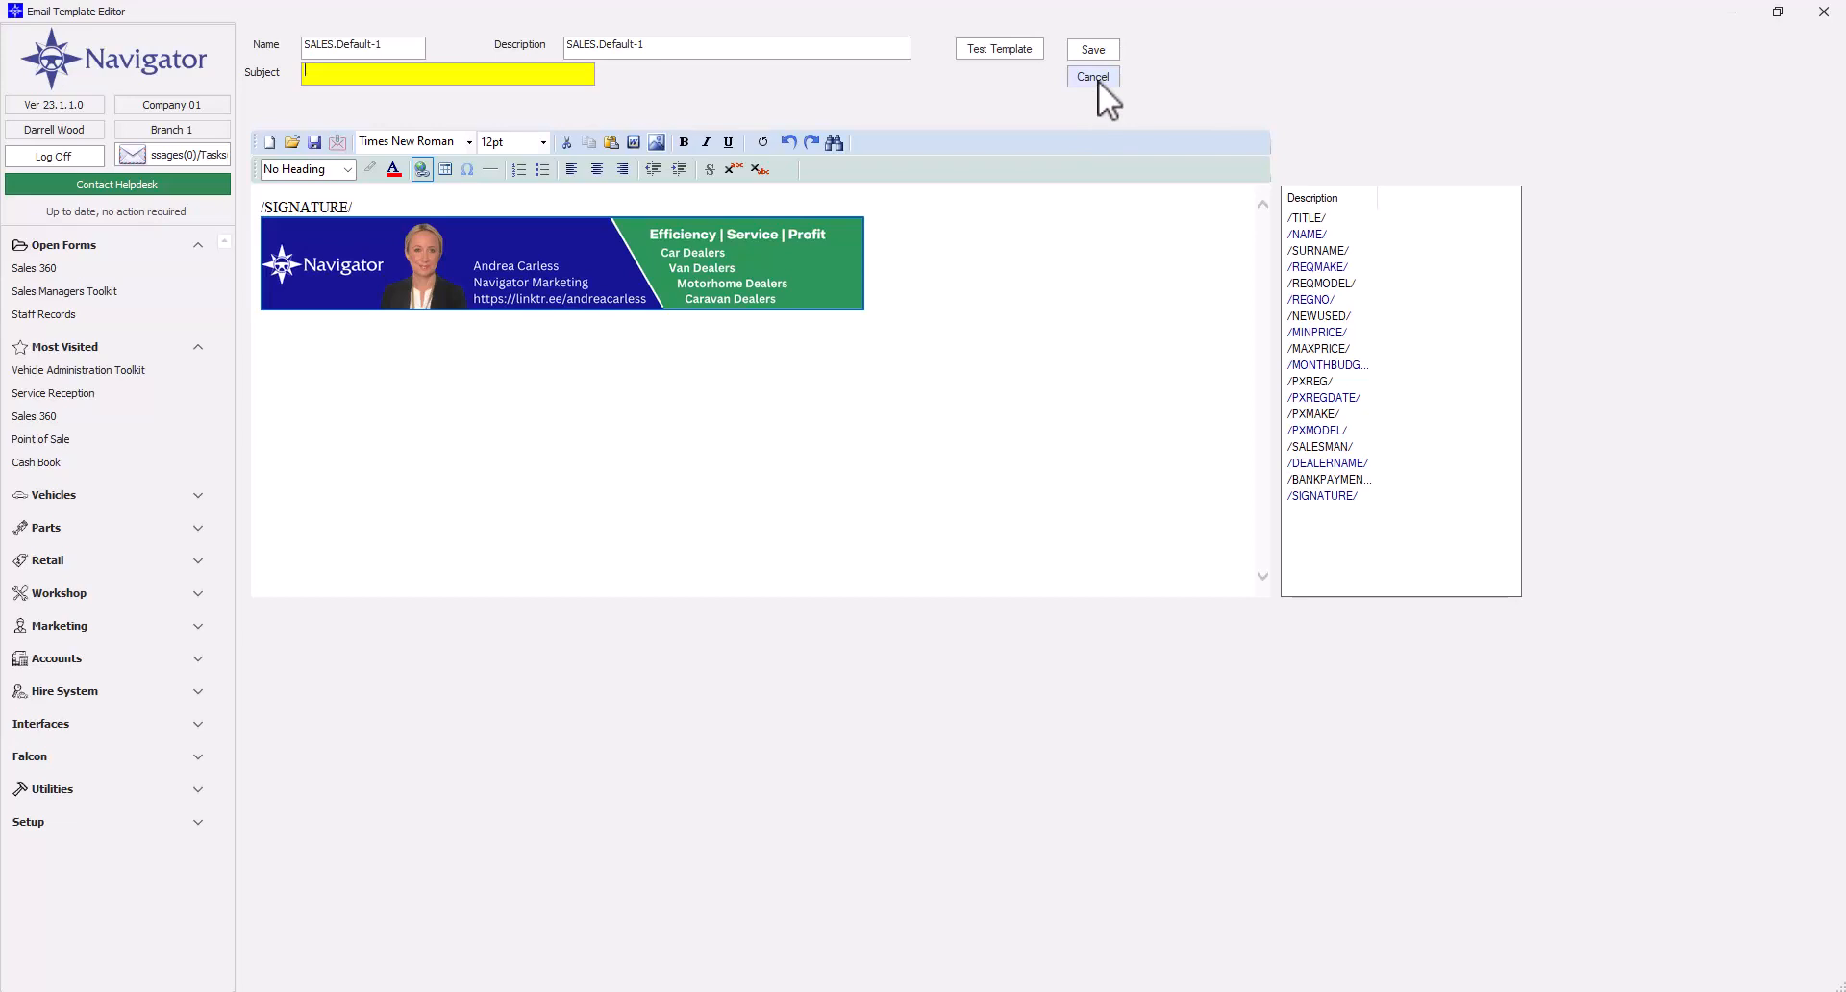
Open the enquiry for the "follow up 3 required" task in Sales 360 and start an email to the customer
left_click(100, 277)
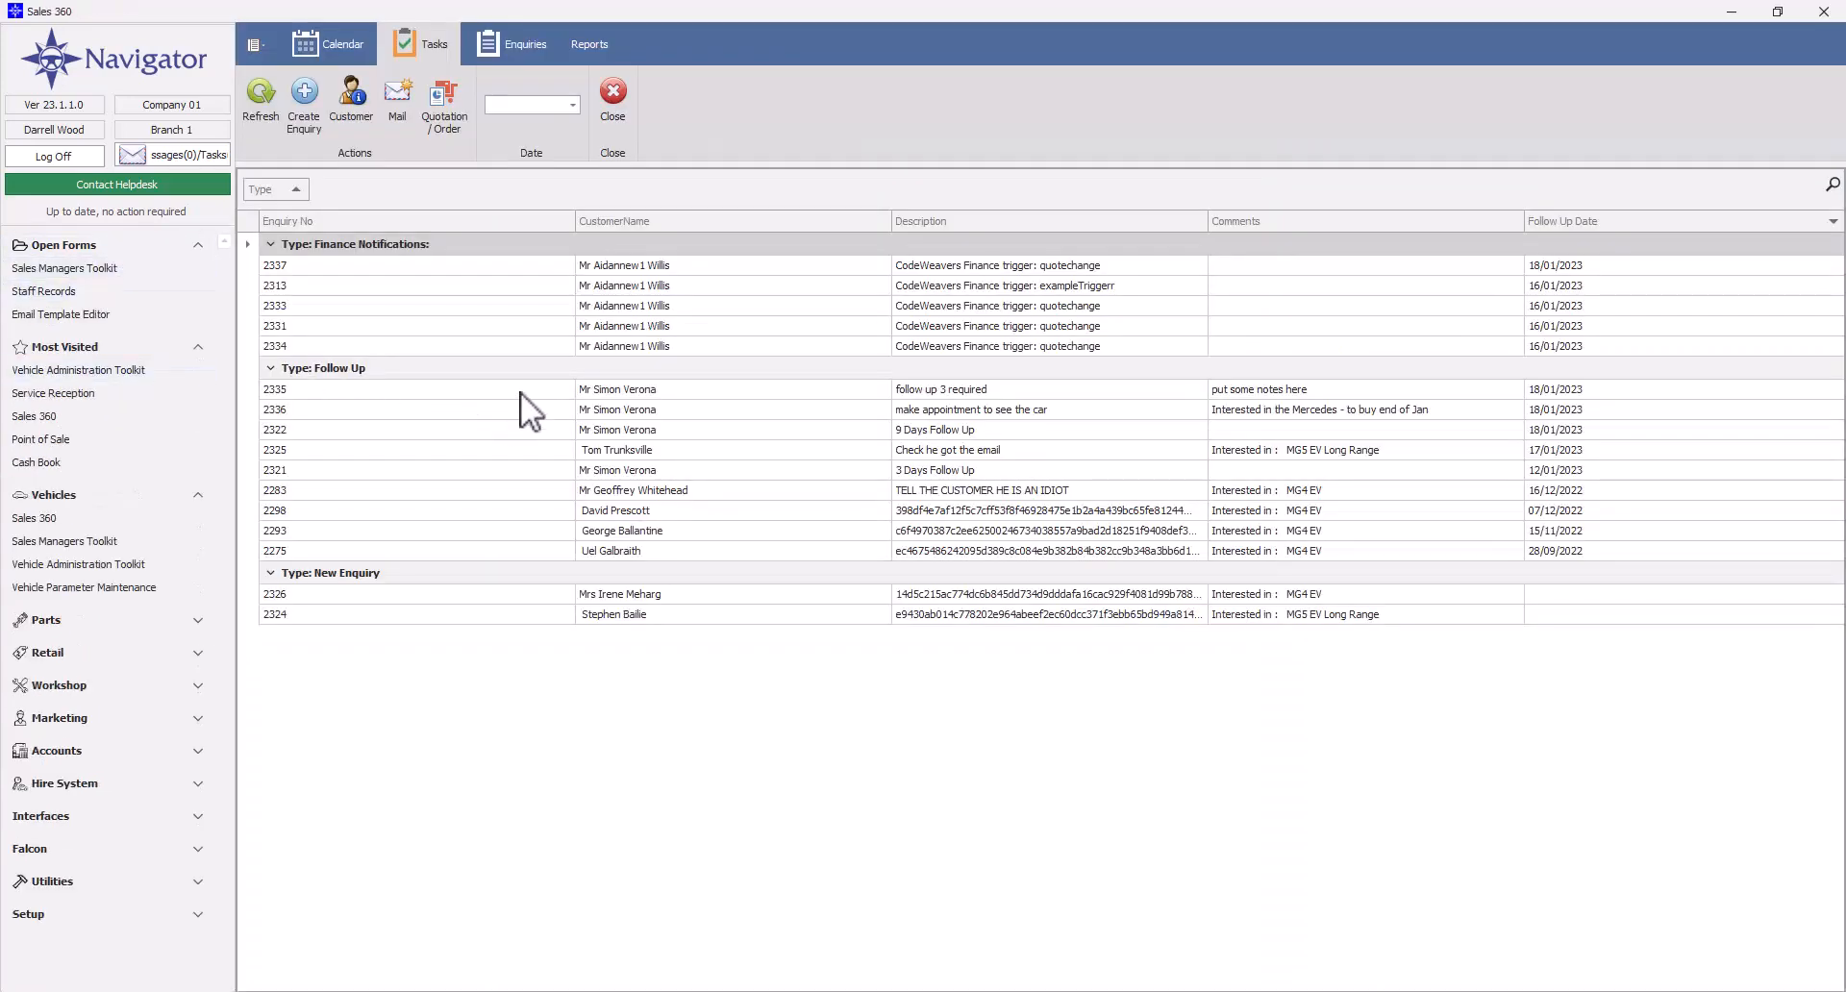
left_click(662, 394)
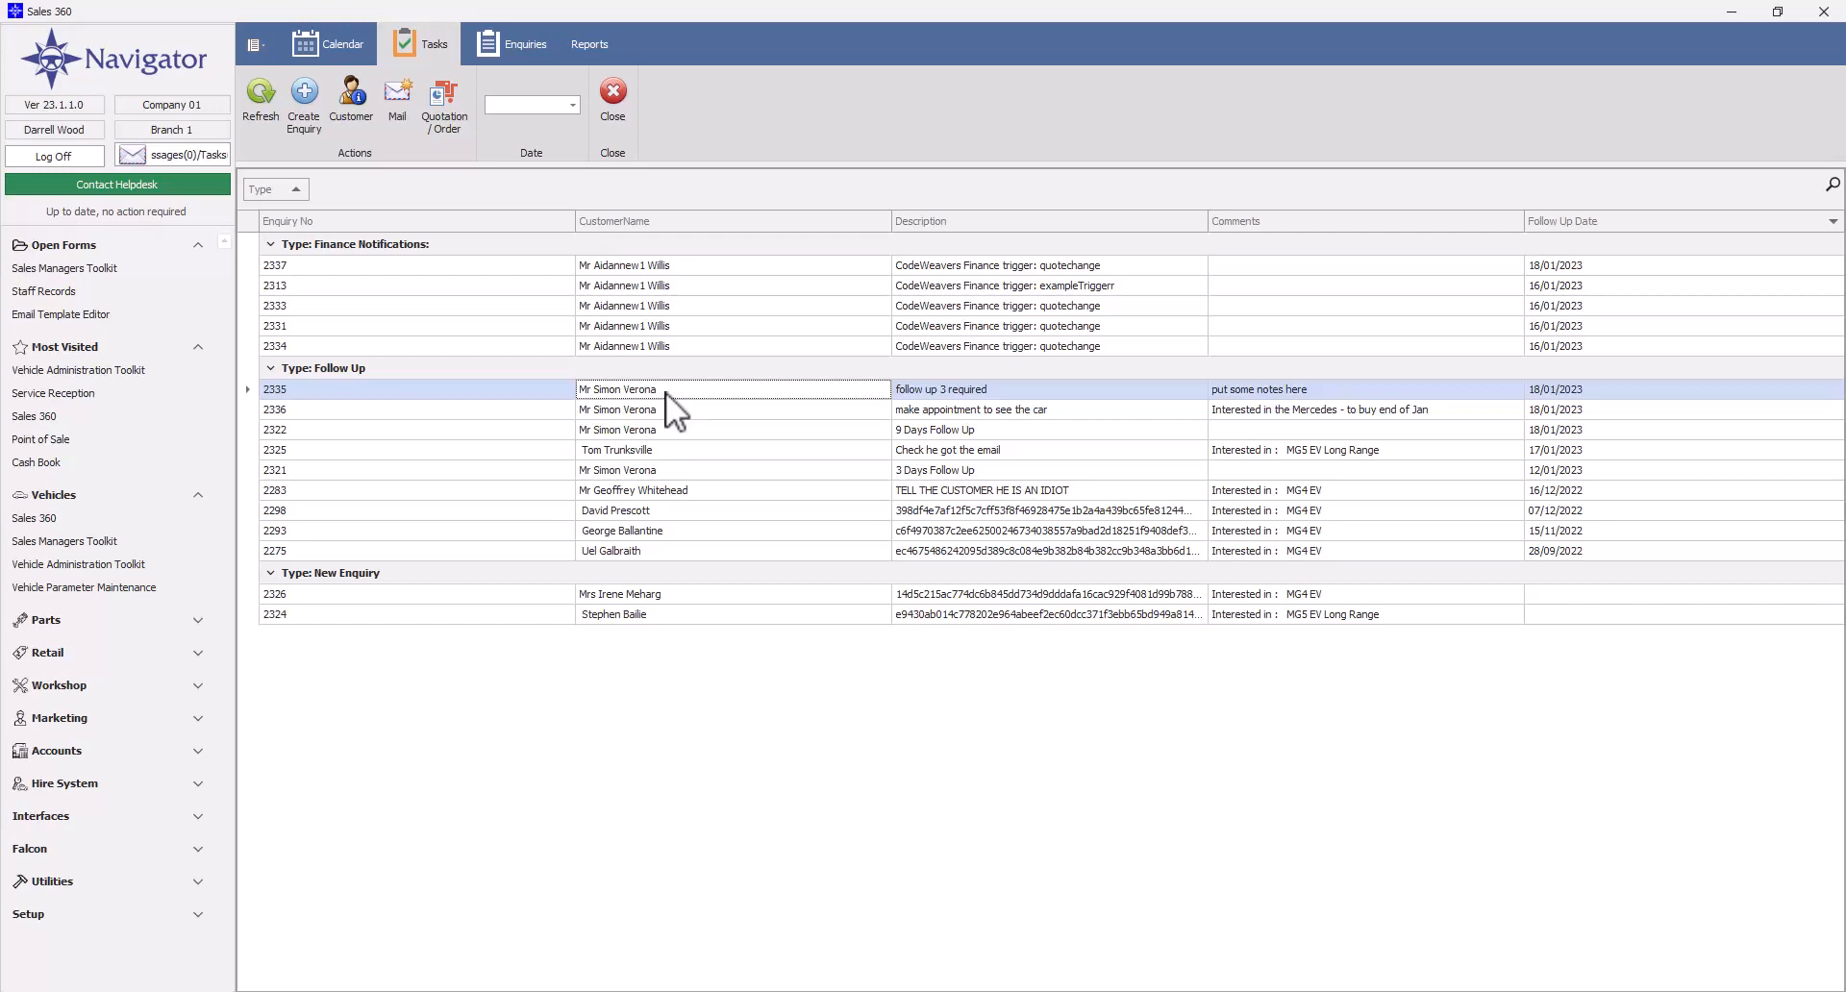
double_click(608, 389)
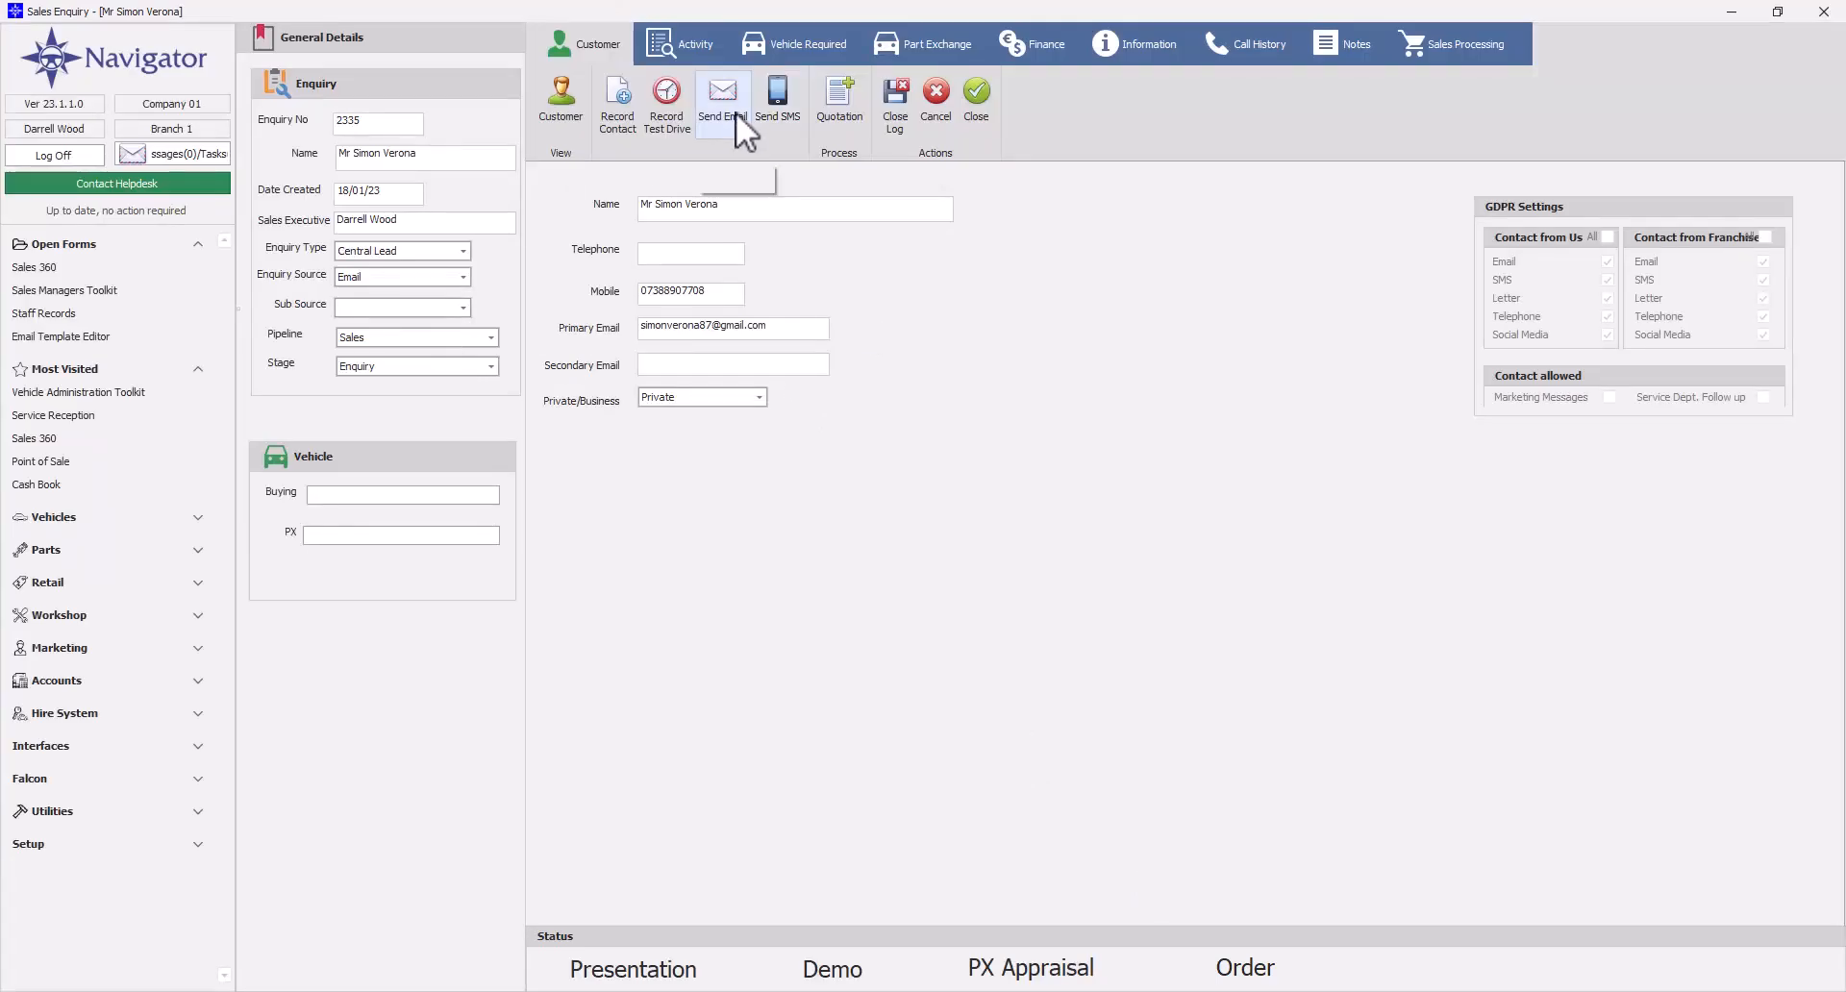
left_click(736, 115)
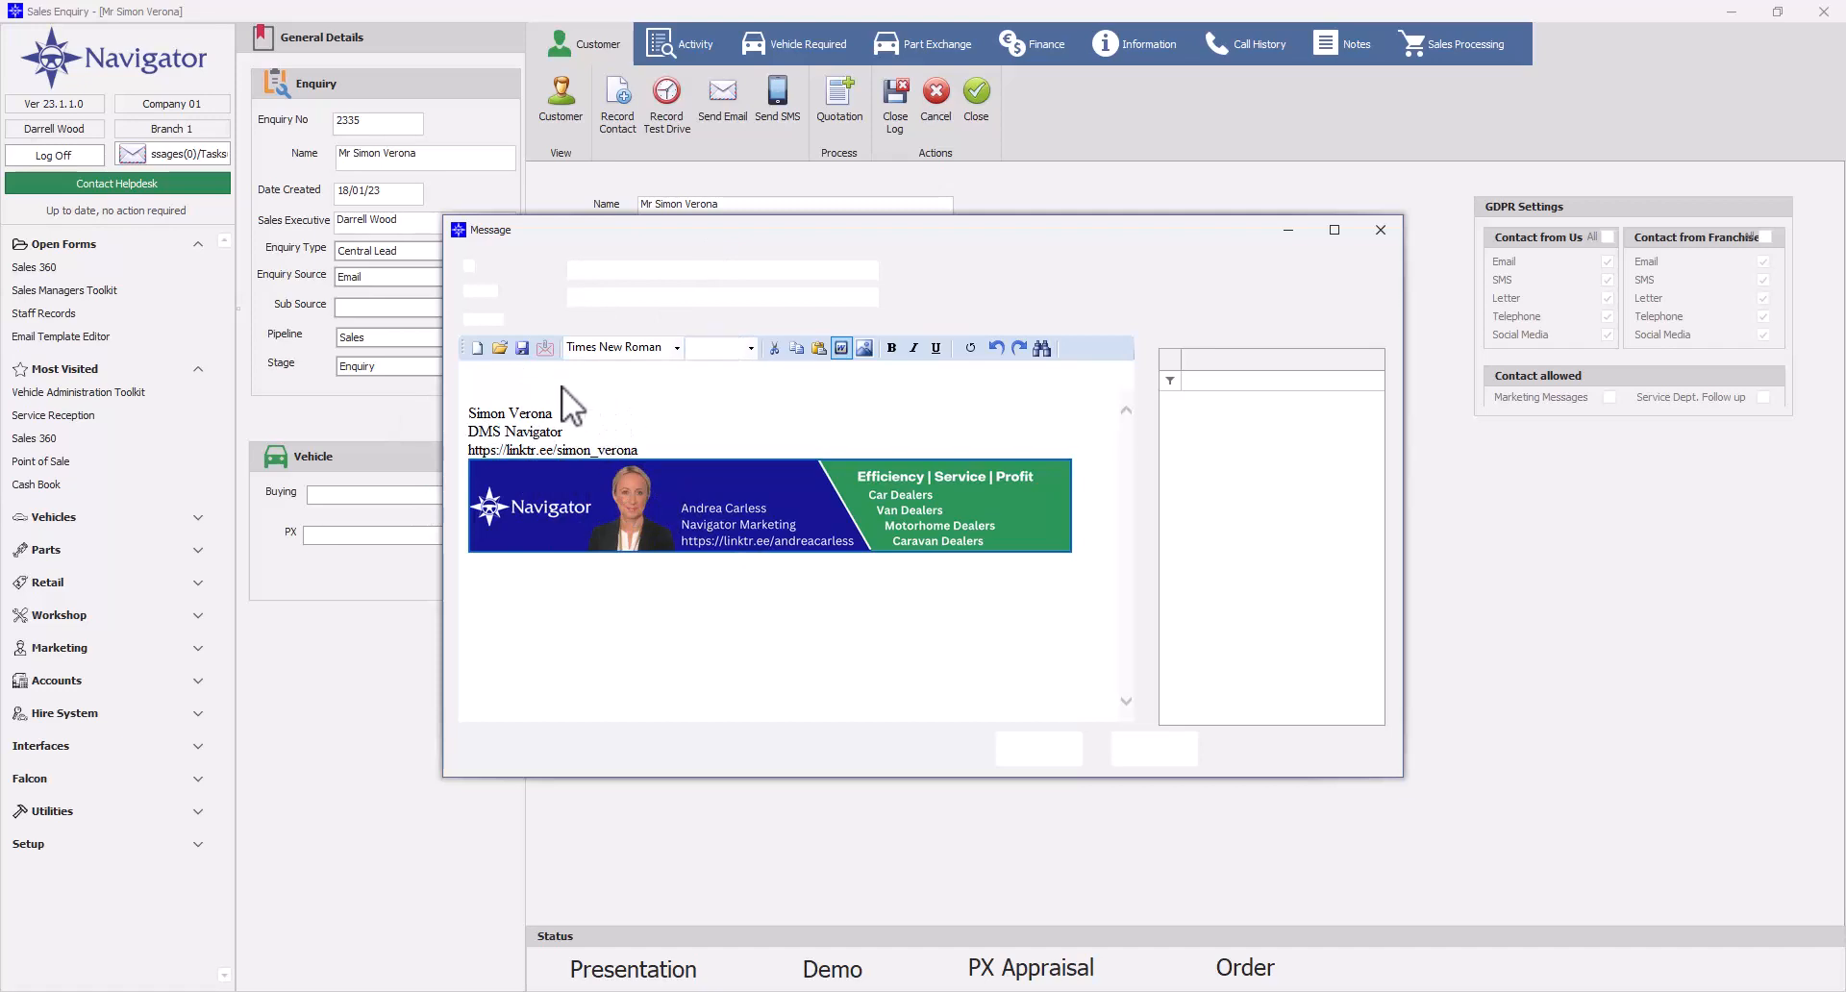
Set the email subject to "MG 4" and insert three blank lines above the signature
left_click(656, 295)
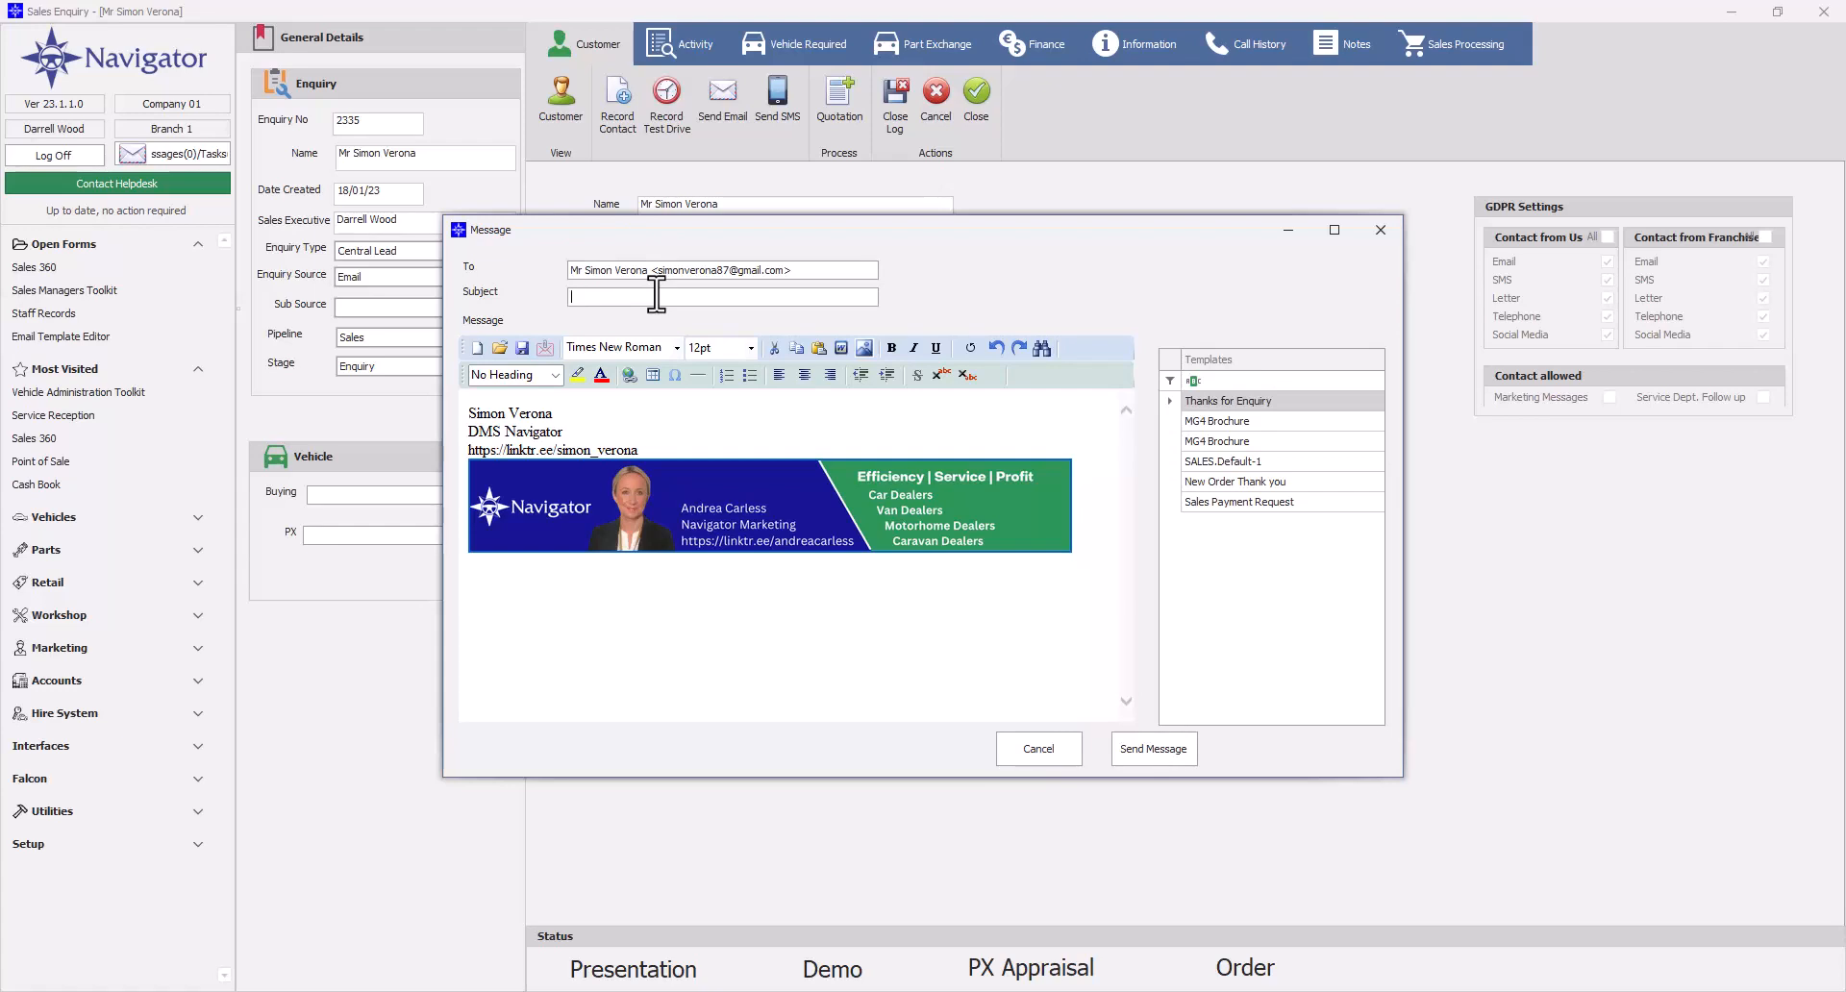
type("MG 4")
key("Return")
key("Return")
key("Return")
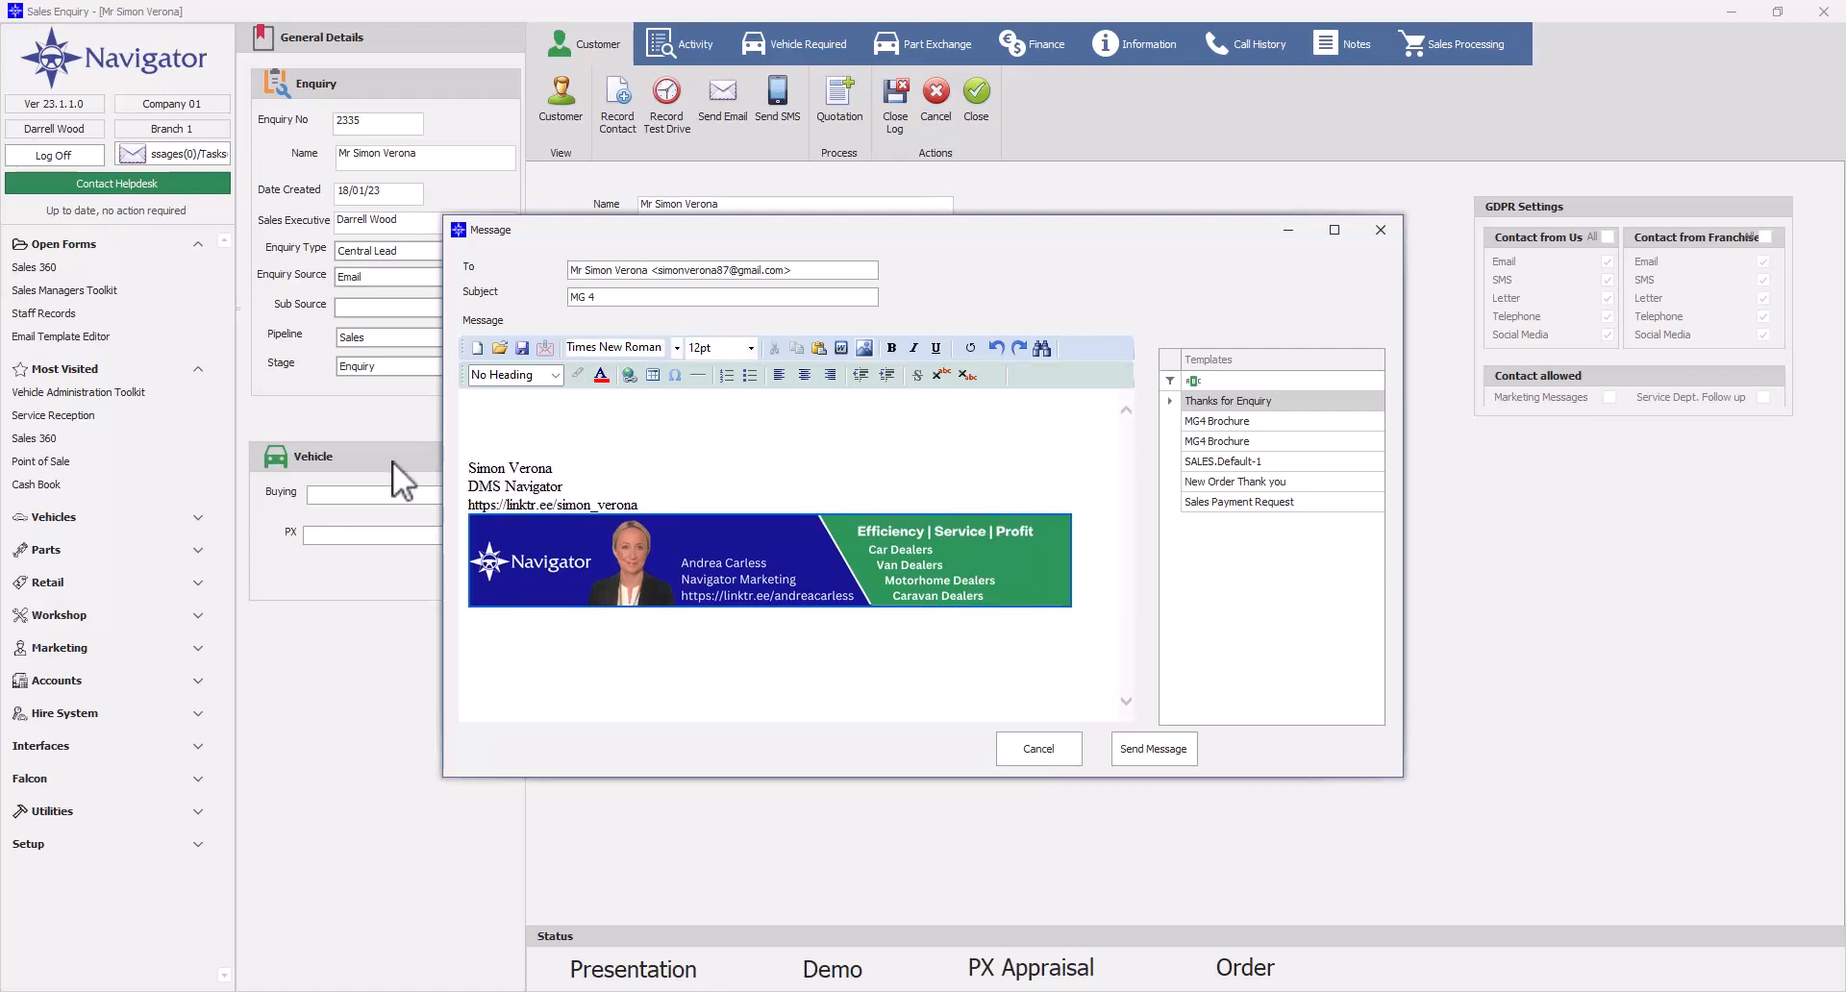
Greet the customer by first name, add "Thanks for your interst in tH", "E" and "MG4" on separate lines, and send the message
left_click(564, 418)
type("D")
type("ear SimonThanks for your interst in tH")
key("Return")
type("E")
key("Return")
type("MG4")
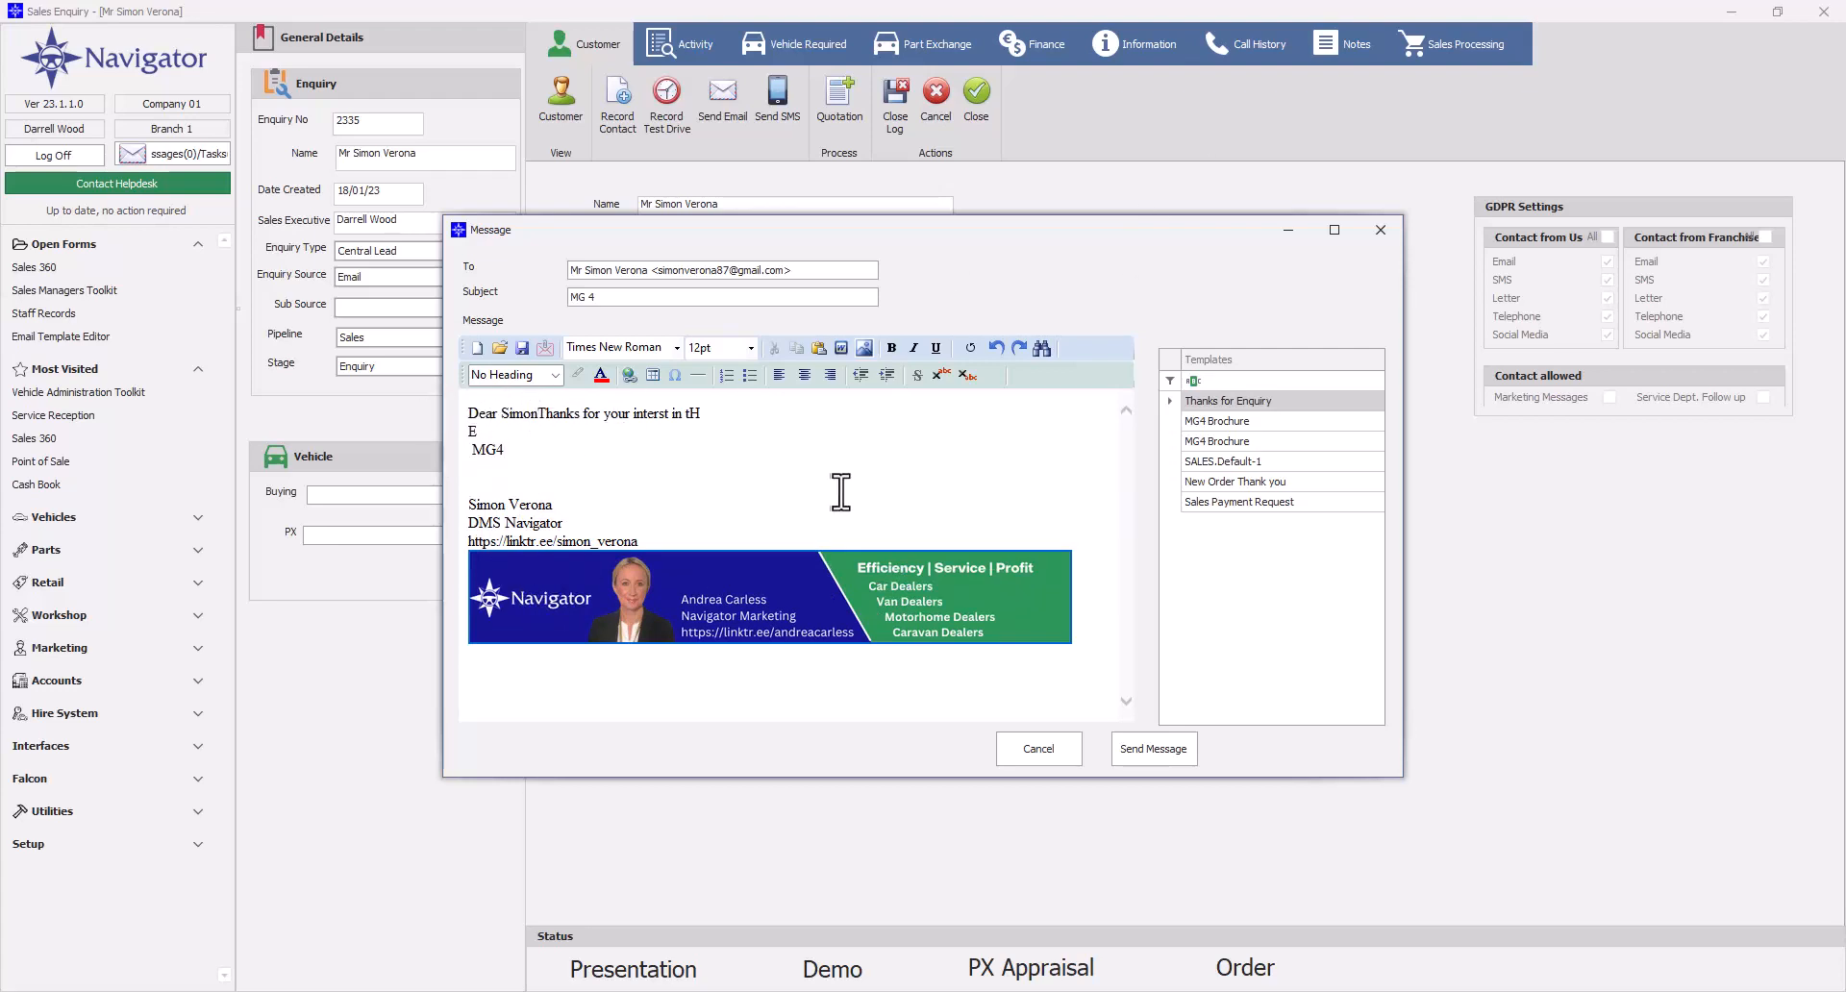
key("Return")
key("Return")
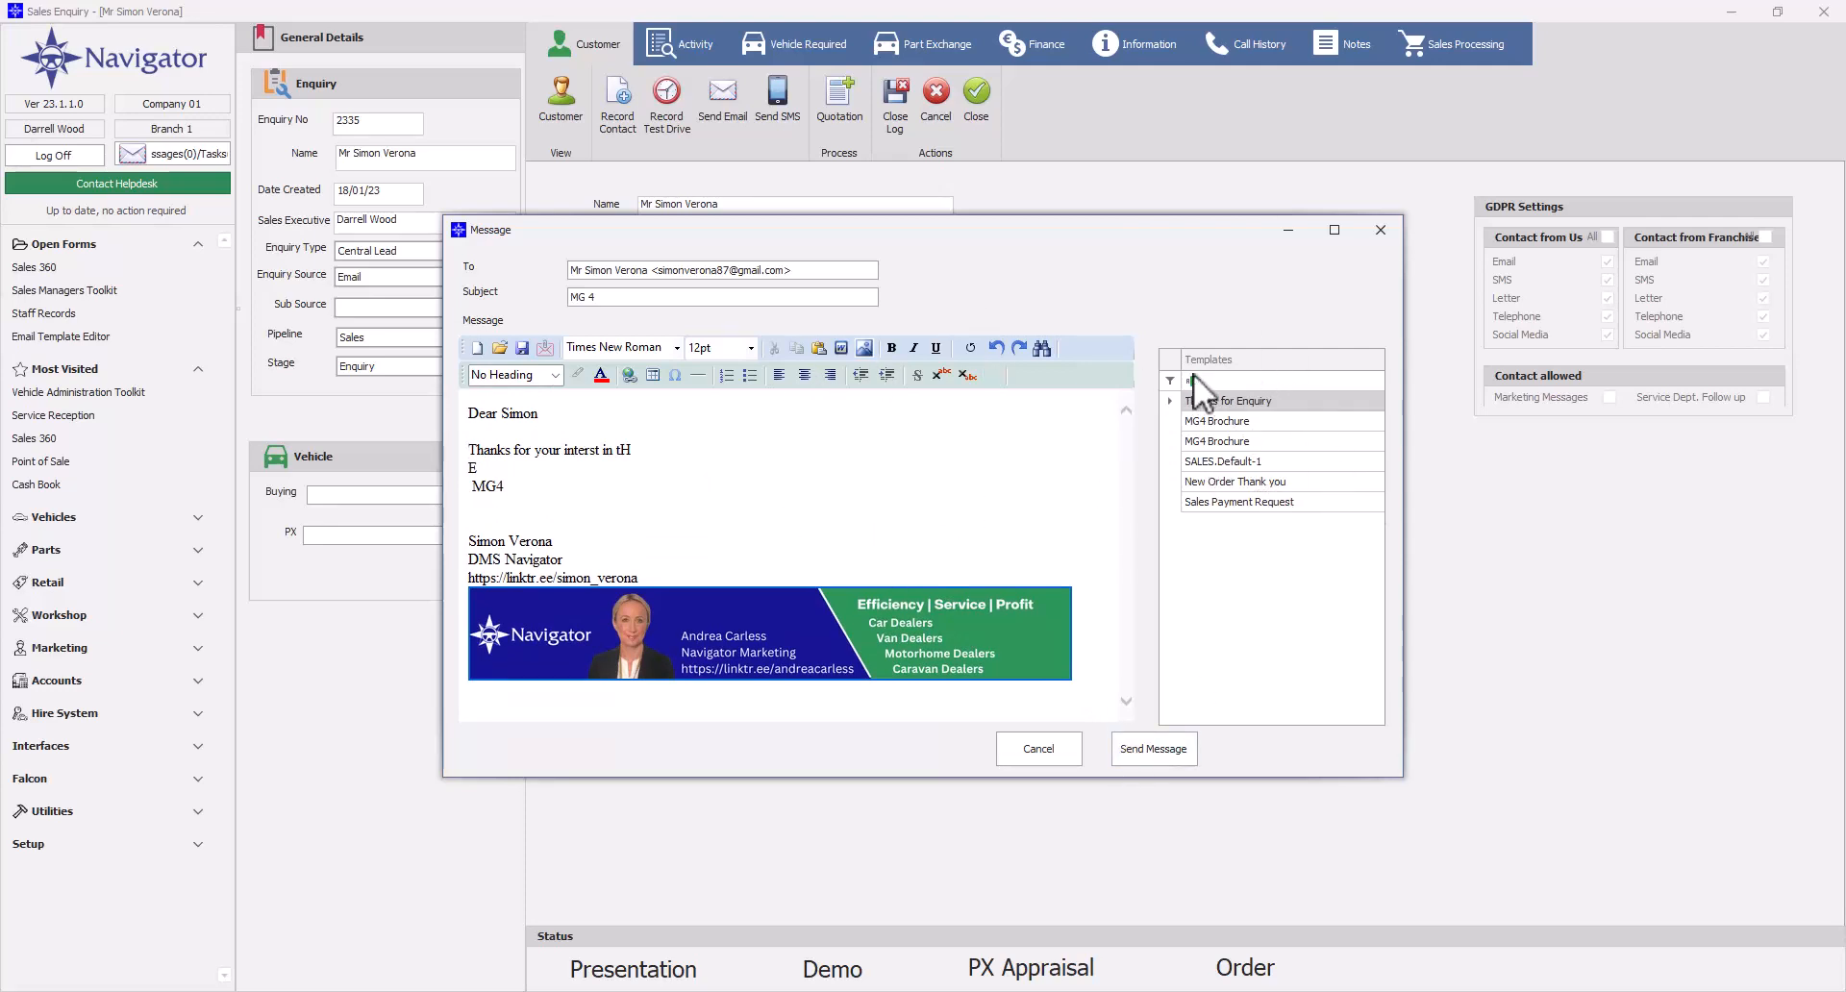
left_click(1152, 753)
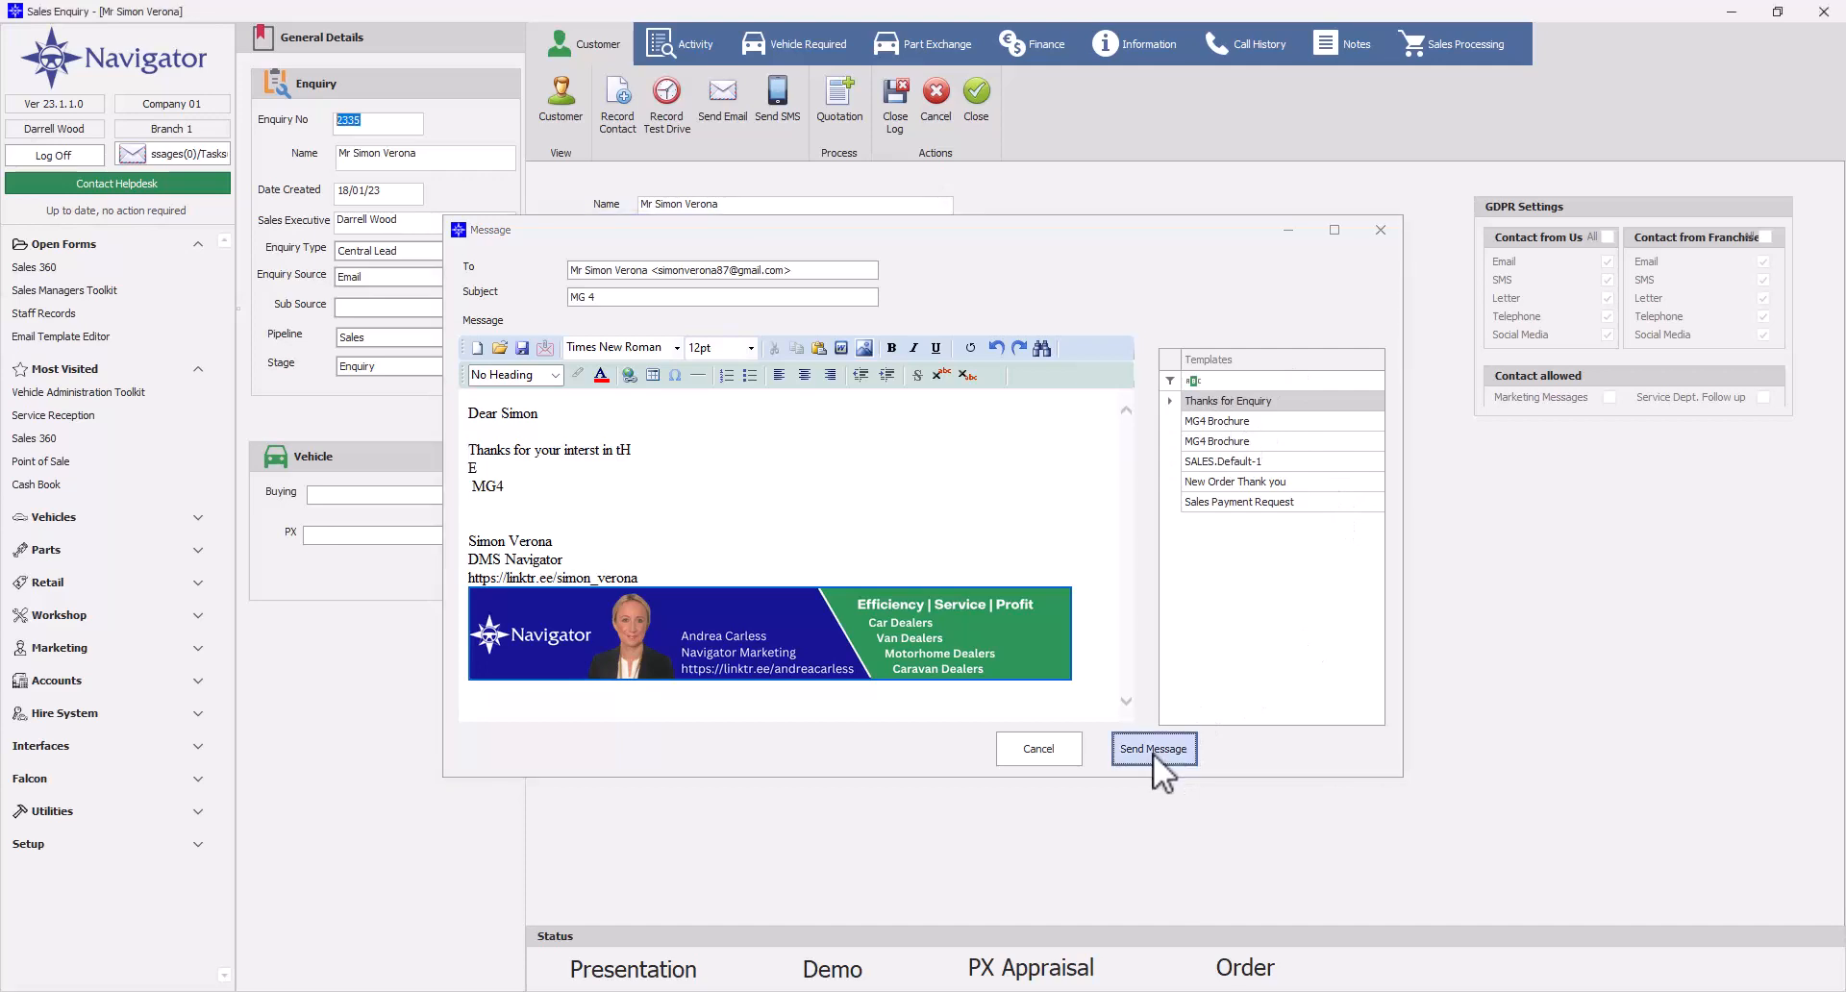